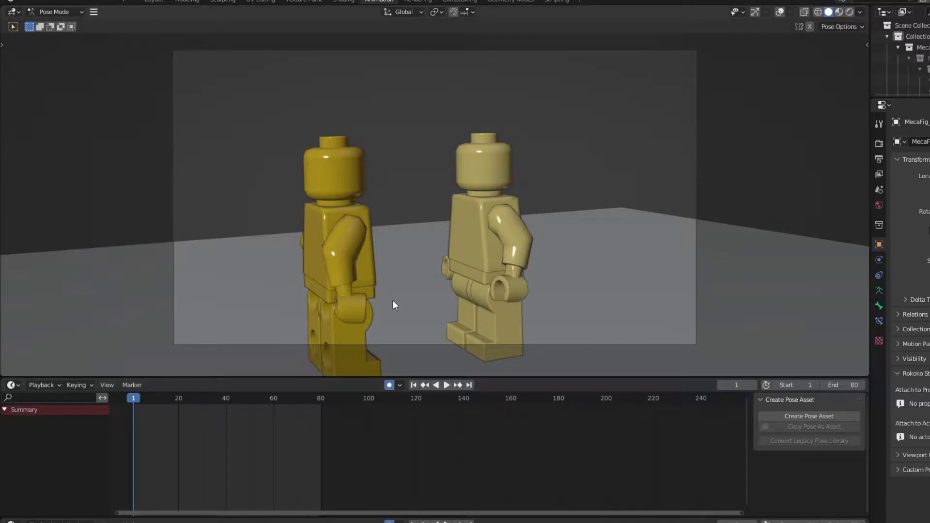
Step: Play through the finished fight animation, then switch to the Layout workspace
key("space")
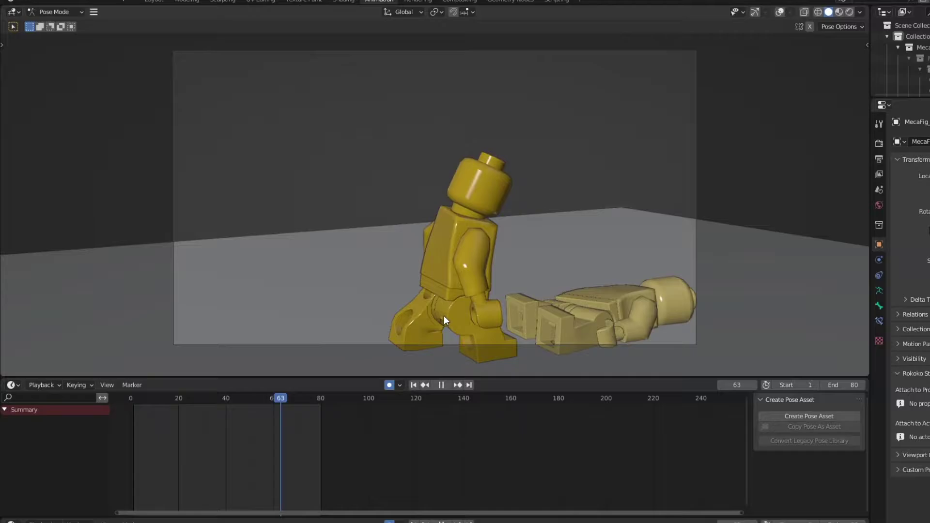
key("Escape")
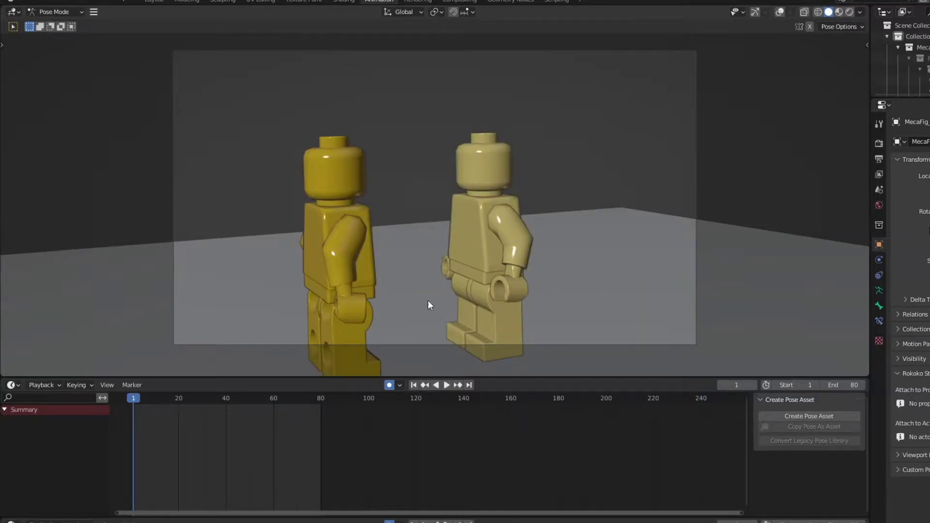
left_click(156, 1)
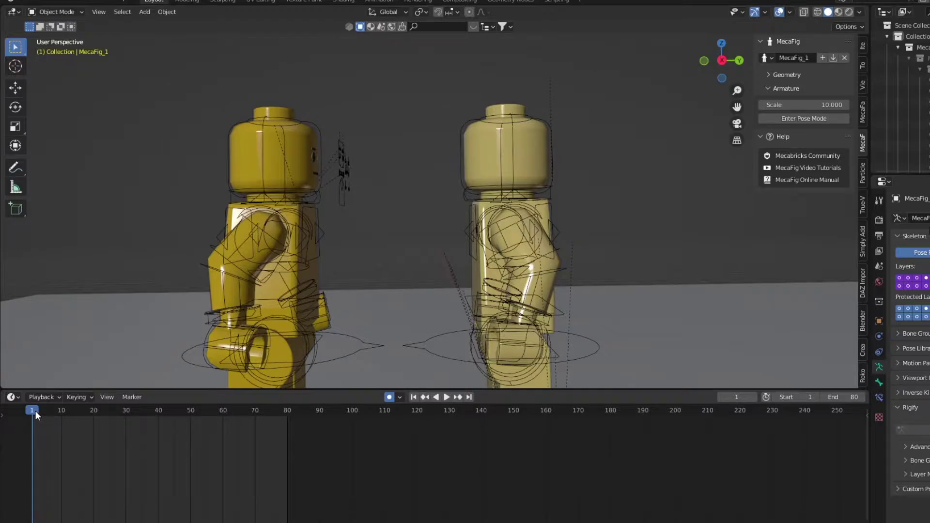
Step: Scrub from frame 10 to 25, orbiting to view the punch from higher up
left_click_drag(35, 410, 61, 410)
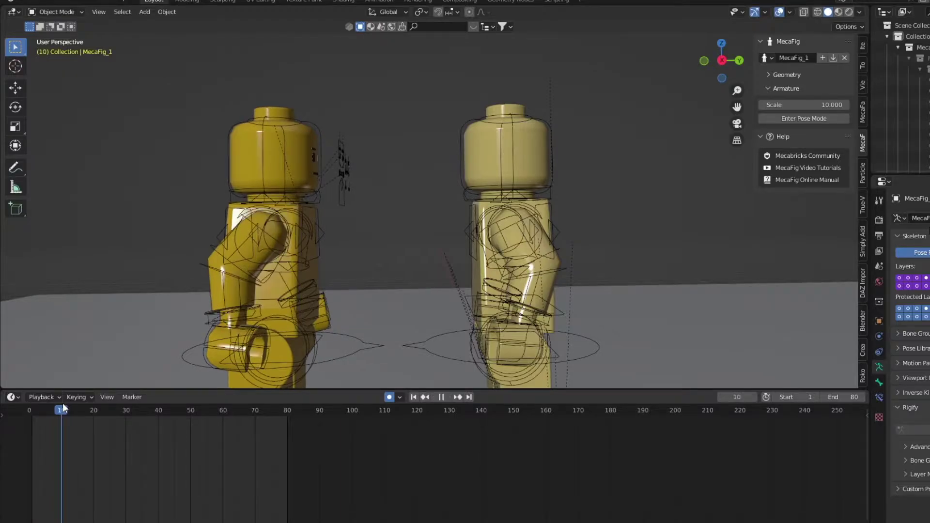
middle_click_drag(318, 287, 355, 196)
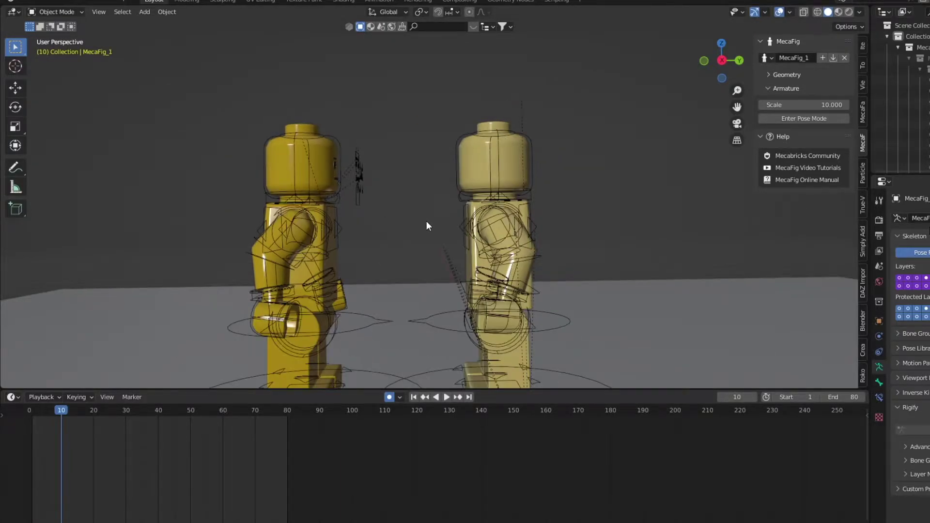
middle_click_drag(426, 224, 481, 177)
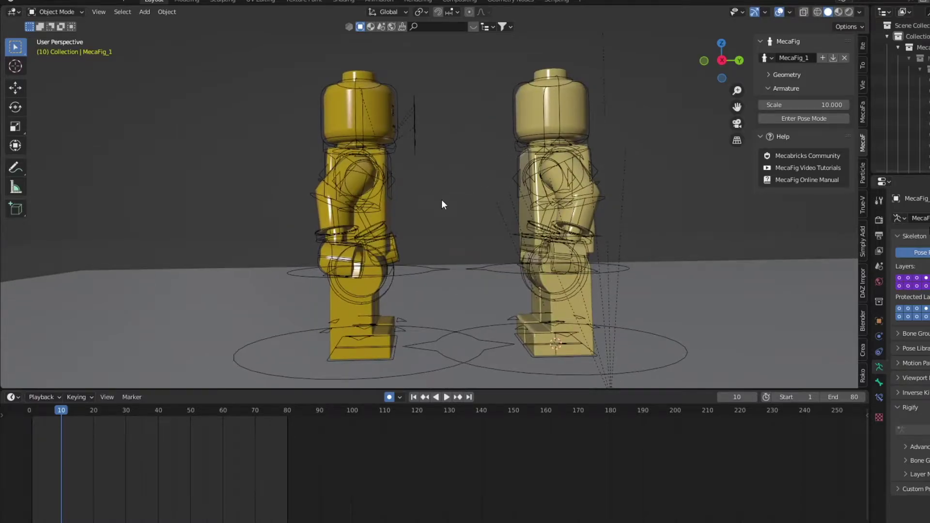
left_click_drag(64, 411, 93, 410)
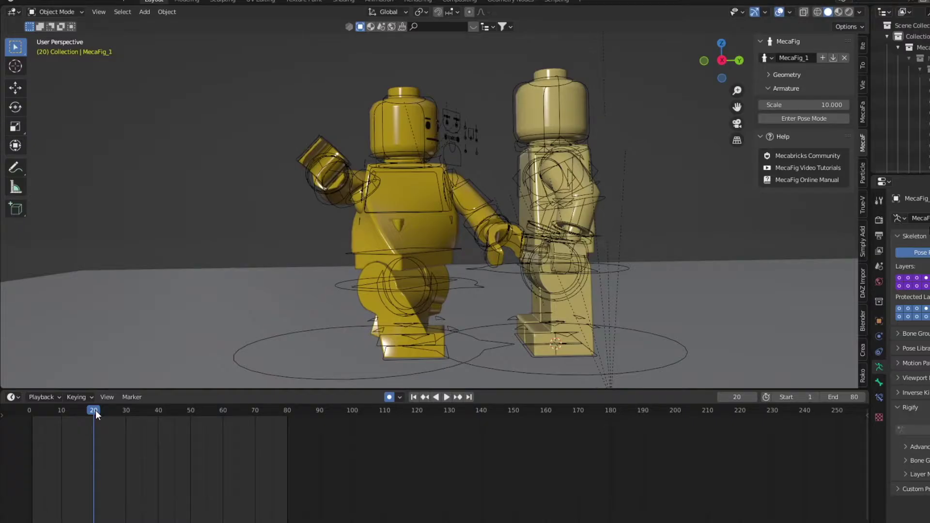
left_click_drag(95, 411, 110, 411)
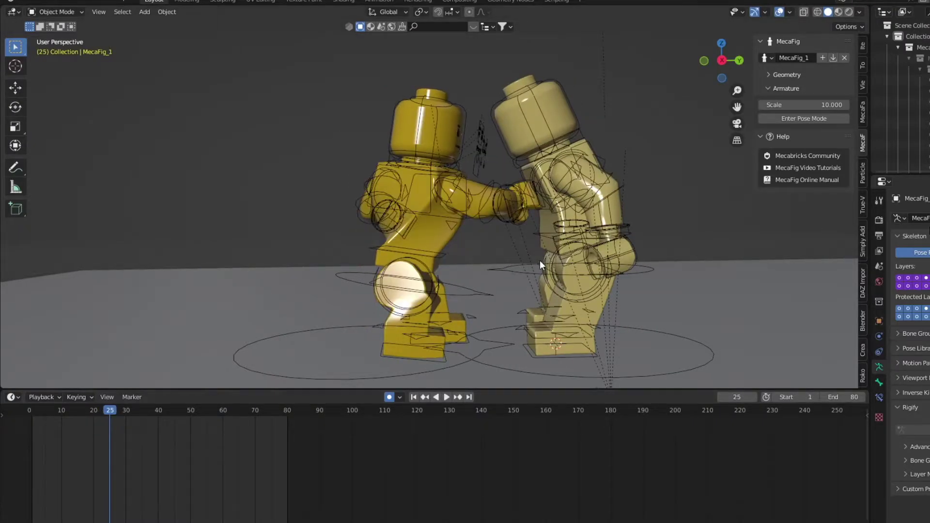
mouse_move(540, 261)
middle_mouse_down()
mouse_move(582, 303)
mouse_move(516, 188)
middle_mouse_up()
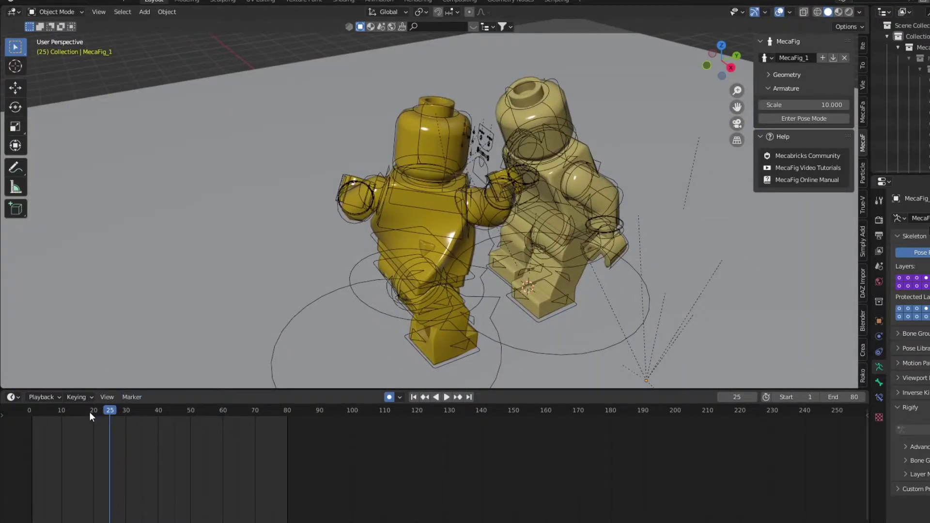
Step: Replay frames 13 to 25 and zoom in on the fist hitting the beige figure
left_click_drag(60, 415, 93, 414)
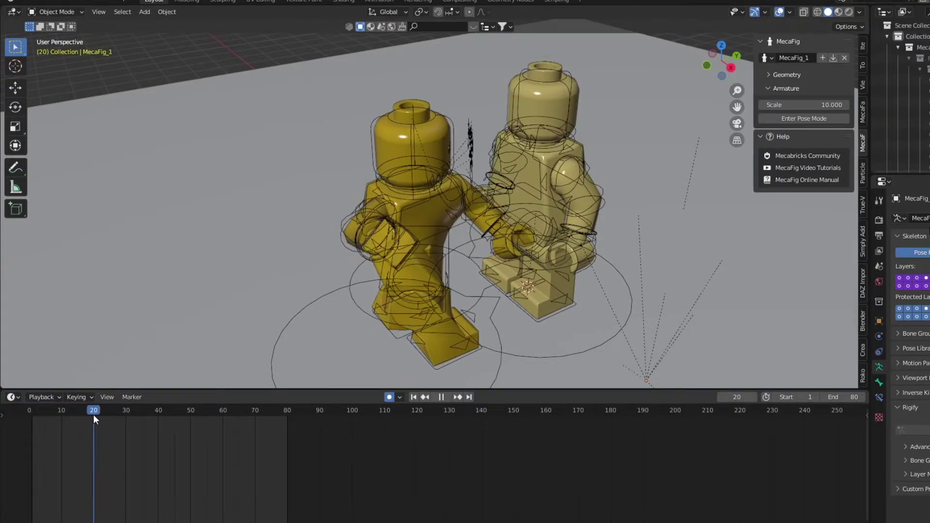
mouse_move(95, 416)
left_mouse_down()
mouse_move(109, 416)
mouse_move(62, 419)
mouse_move(71, 417)
left_mouse_up()
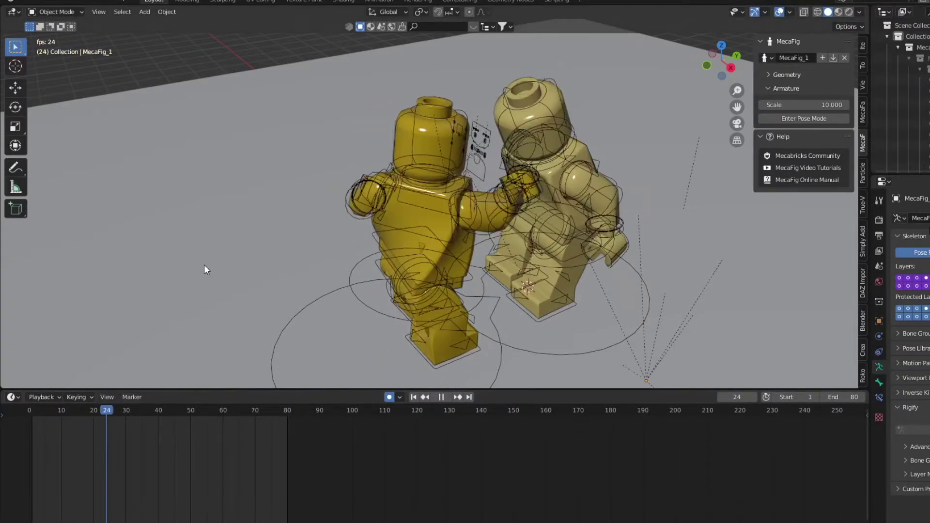
key("space")
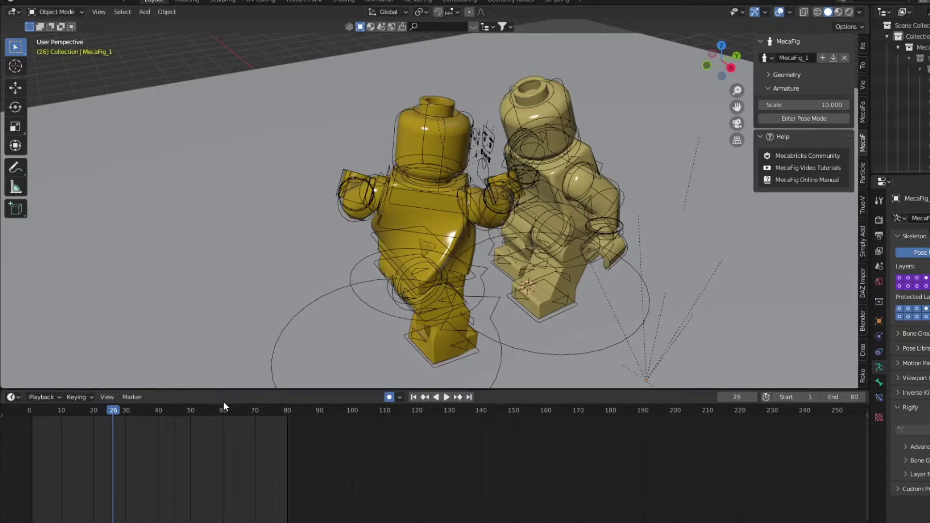
mouse_move(477, 247)
middle_mouse_down()
mouse_move(503, 228)
mouse_move(493, 186)
middle_mouse_up()
scroll(492, 186, "up", 5)
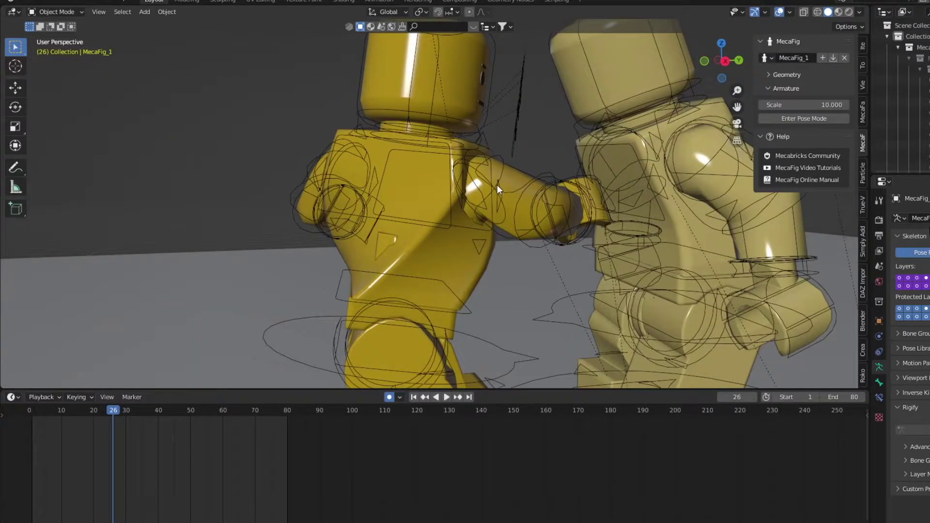
Step: Put the yellow MecaFig rig in Pose Mode and trial-rotate FK_BodyUp around Z, then cancel
left_click(500, 178)
key("ctrl+Tab")
left_click(493, 163)
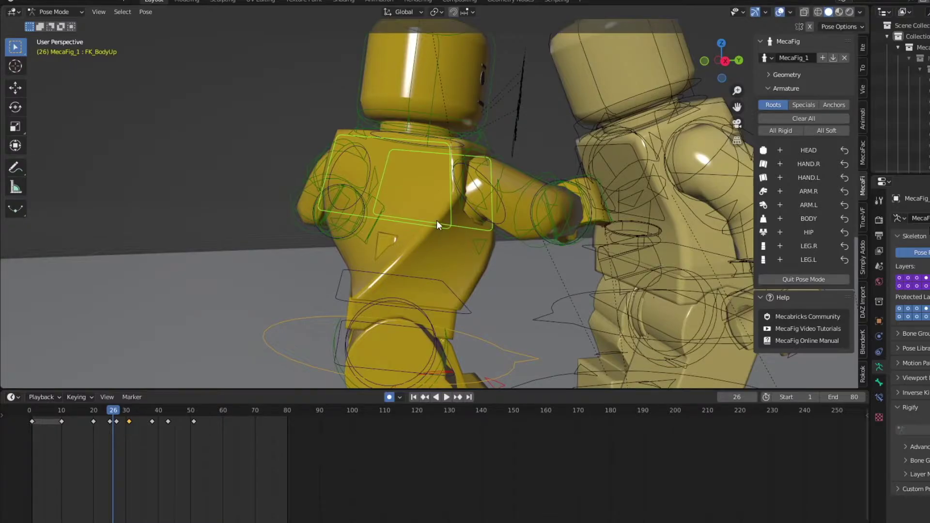
key("r")
key("z")
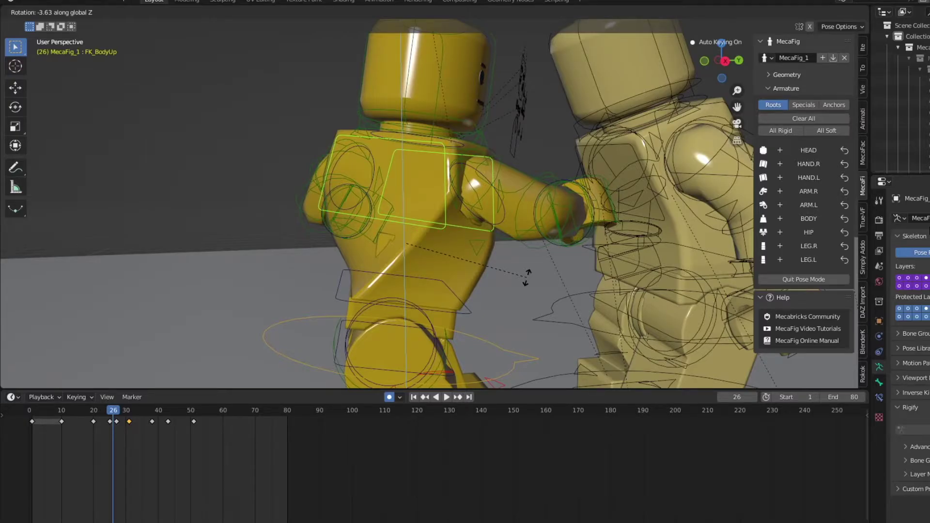
right_click(527, 277)
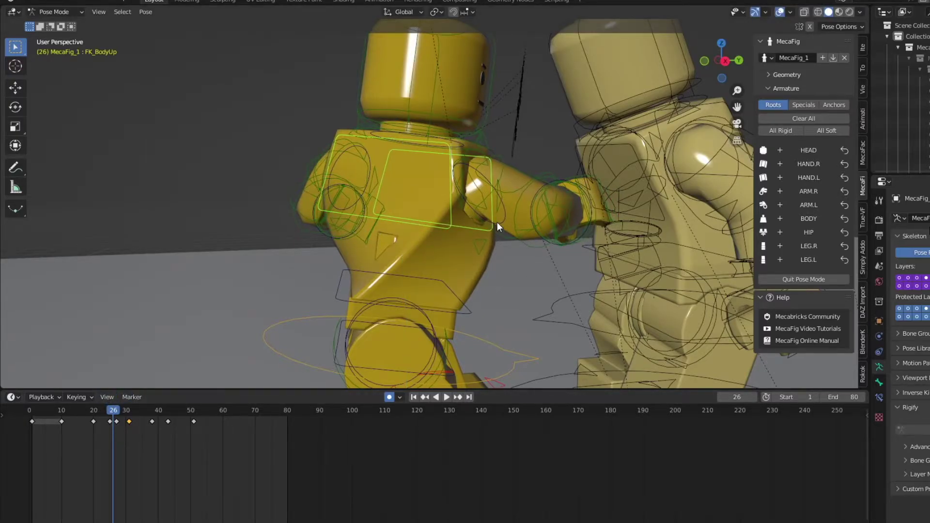
Step: Select the right arm bones and scrub toward frame 24 to inspect their keys
left_click(477, 168)
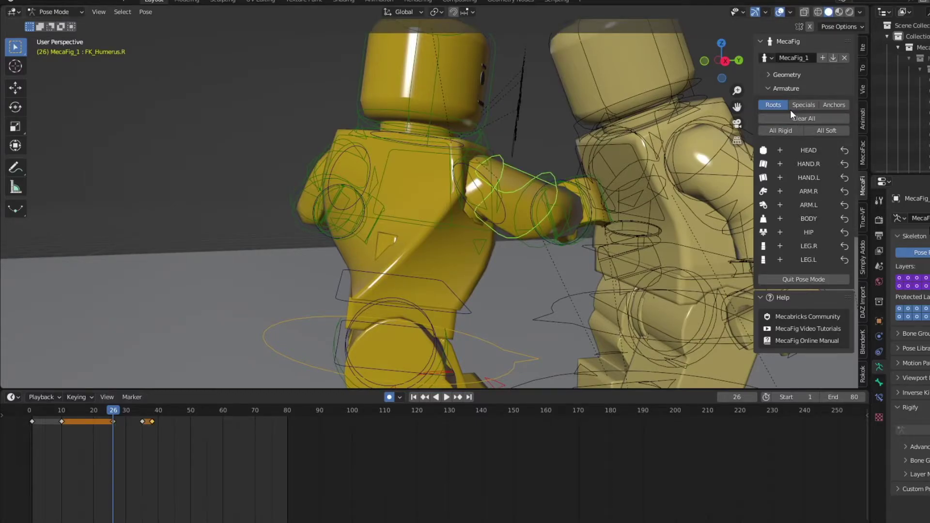
left_click(467, 165)
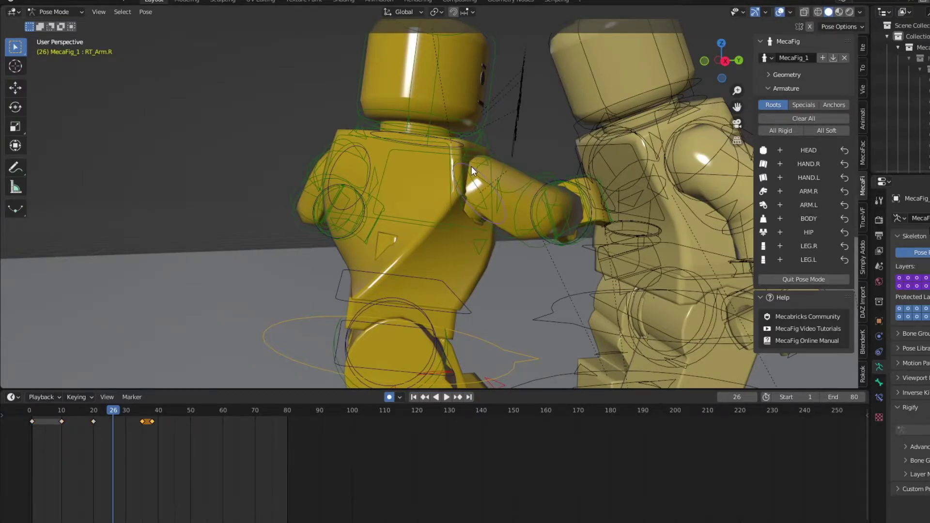
left_click_drag(62, 413, 139, 411)
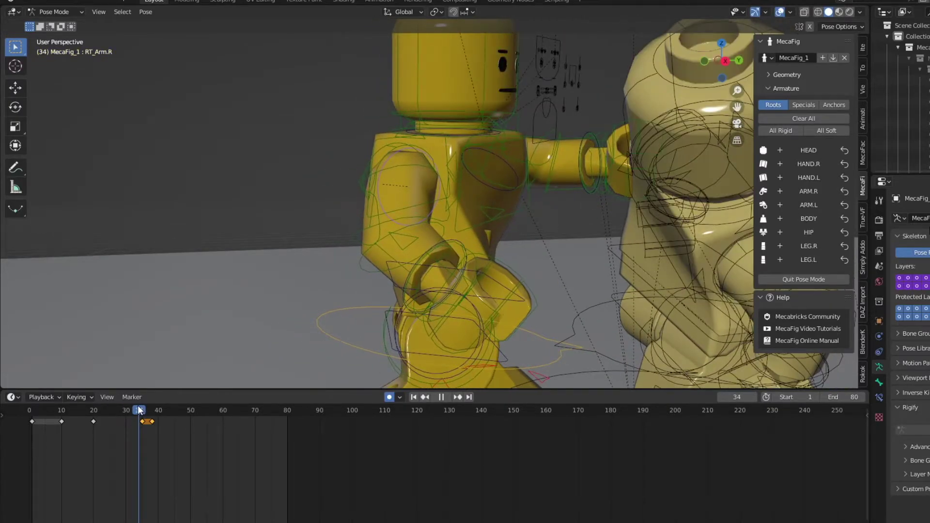
Step: Inspect the yellow figure's upper body and left arm controls, then replay from the start
mouse_move(446, 286)
middle_mouse_down()
mouse_move(596, 272)
mouse_move(560, 233)
middle_mouse_up()
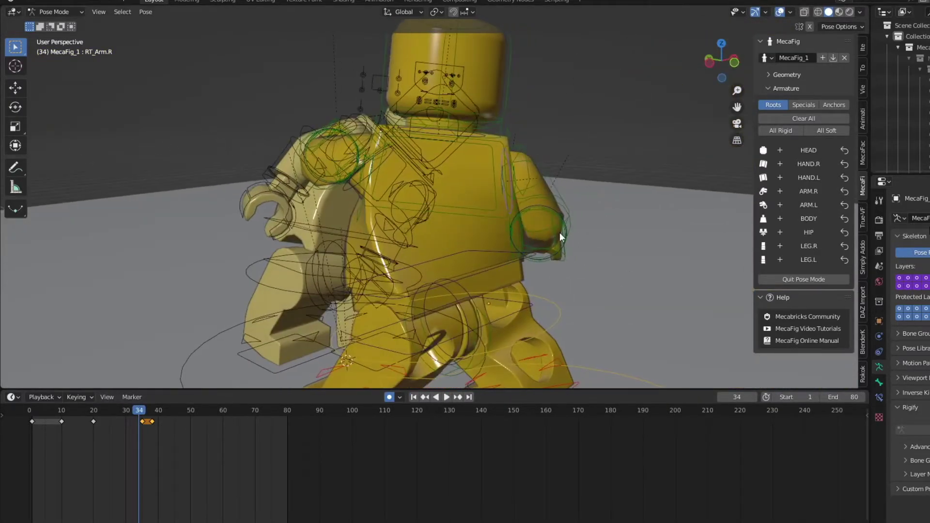
left_click(499, 221)
mouse_move(490, 222)
middle_mouse_down()
mouse_move(580, 246)
mouse_move(579, 231)
middle_mouse_up()
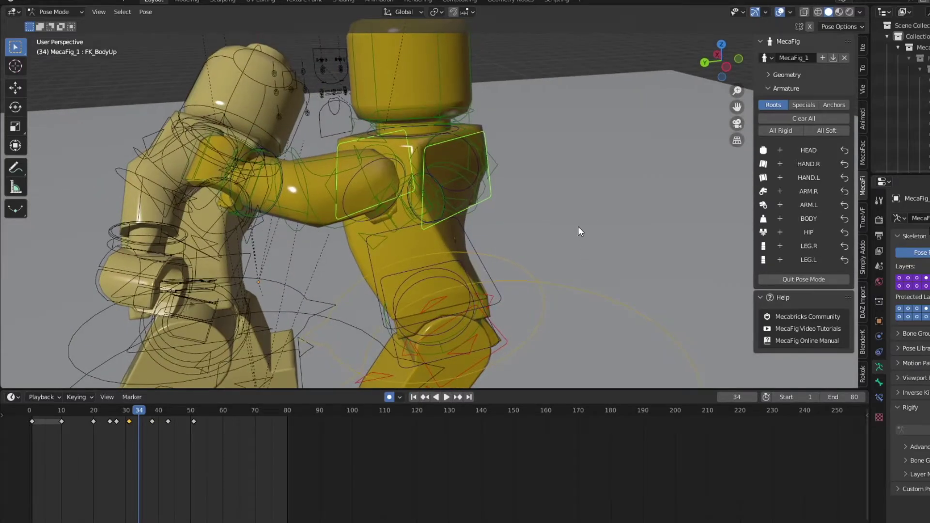
left_click(404, 168)
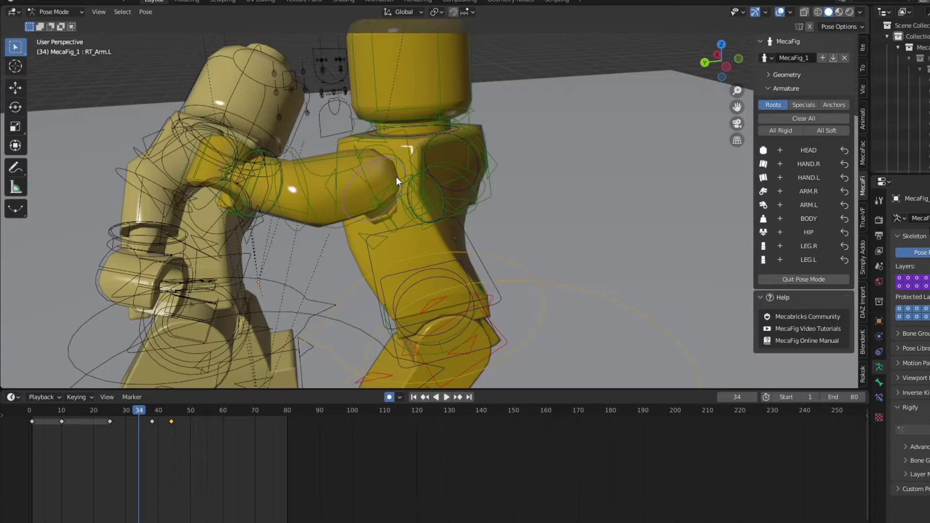
mouse_move(282, 311)
middle_mouse_down()
mouse_move(364, 299)
mouse_move(350, 295)
mouse_move(334, 261)
mouse_move(374, 273)
middle_mouse_up()
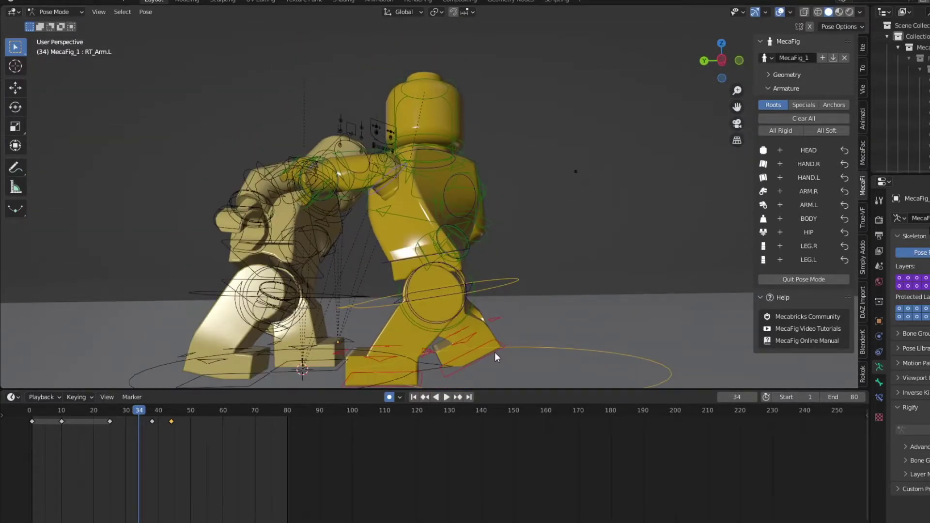
scroll(440, 369, "down", 2)
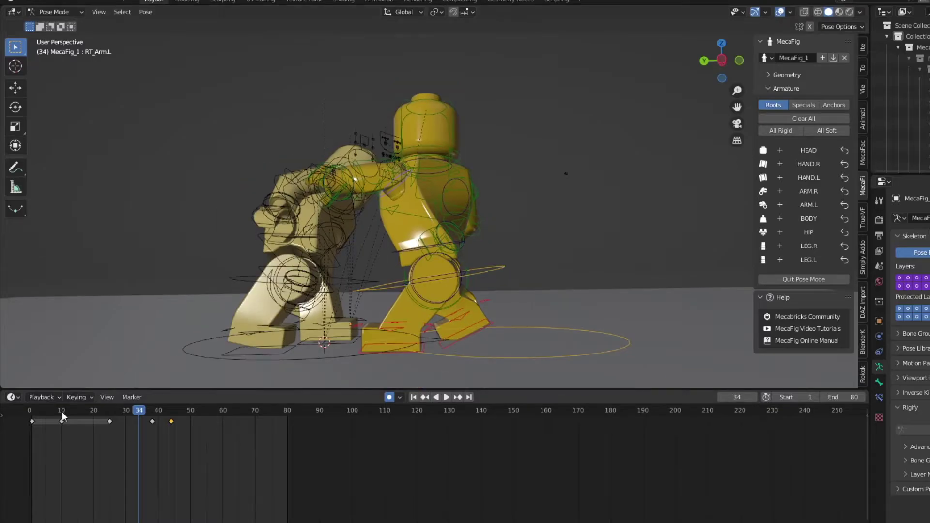
key("shift+Left")
key("space")
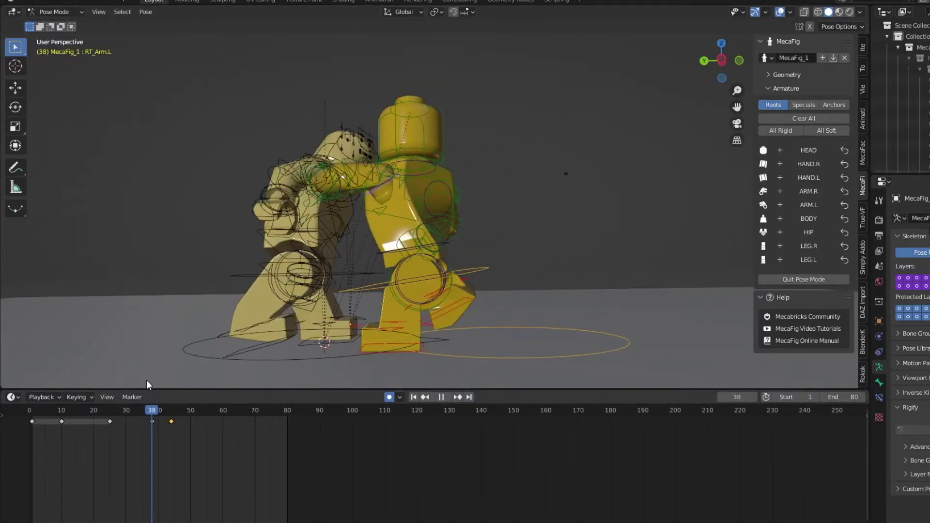
key("Escape")
Step: At frame 24, slide ROOT along Y and reposition CTRL_Hip so the punch connects
left_click(572, 329)
key("g")
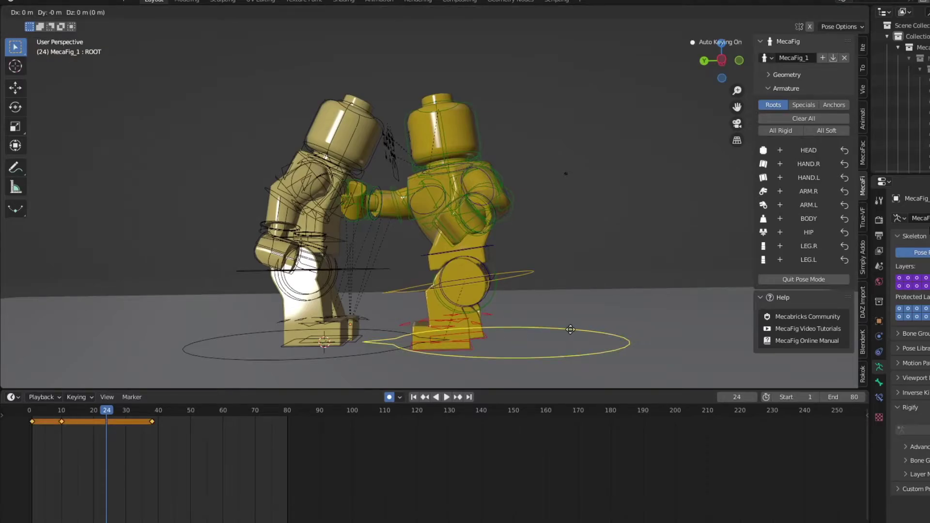
key("y")
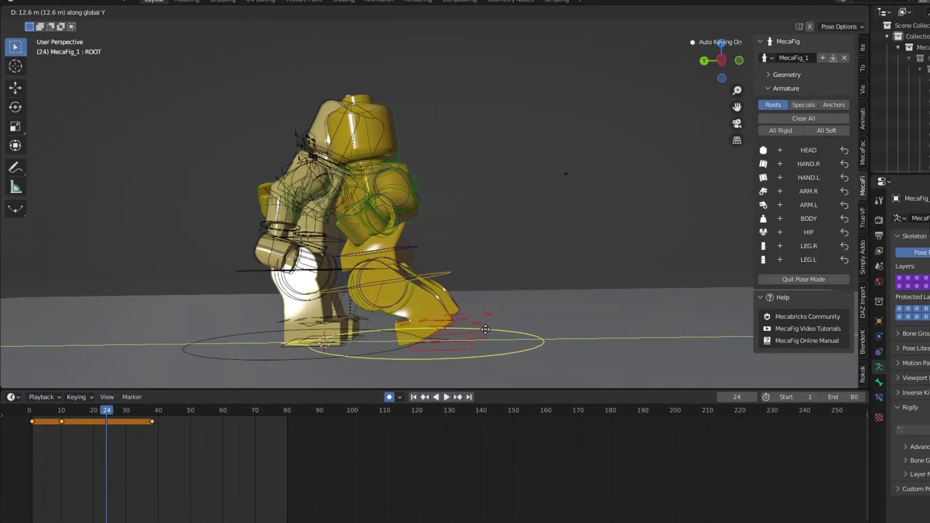
left_click(435, 335)
left_click(527, 277)
key("g")
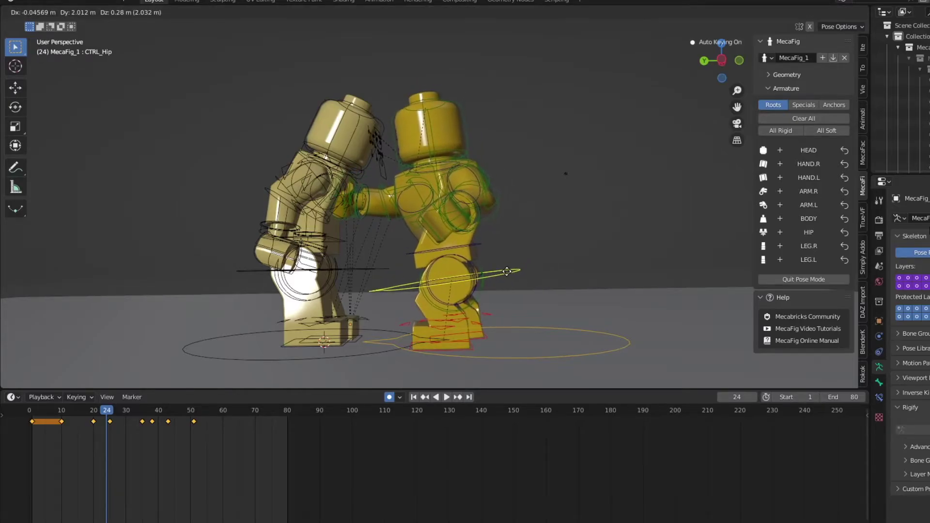
left_click(507, 271)
Step: Grab ROOT again and scrub through the frames to review the punch
left_click(544, 329)
key("g")
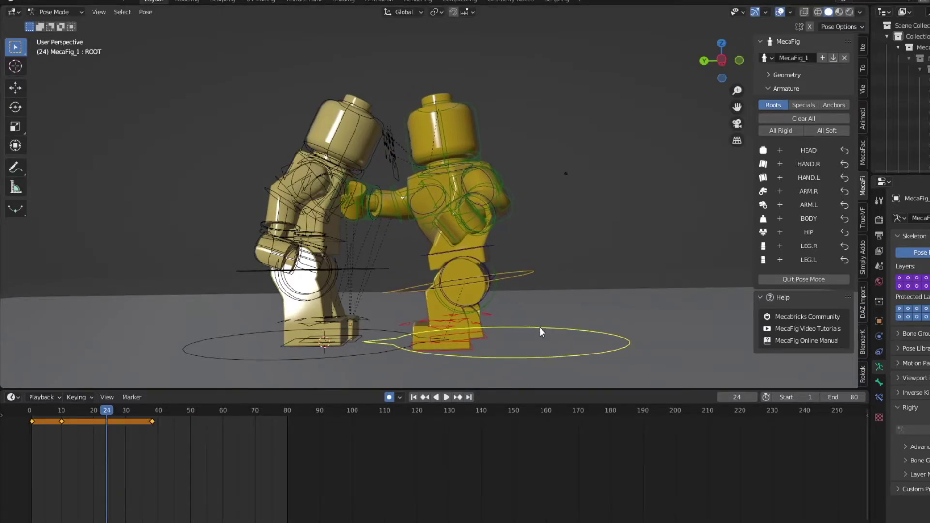
left_click_drag(75, 412, 199, 412)
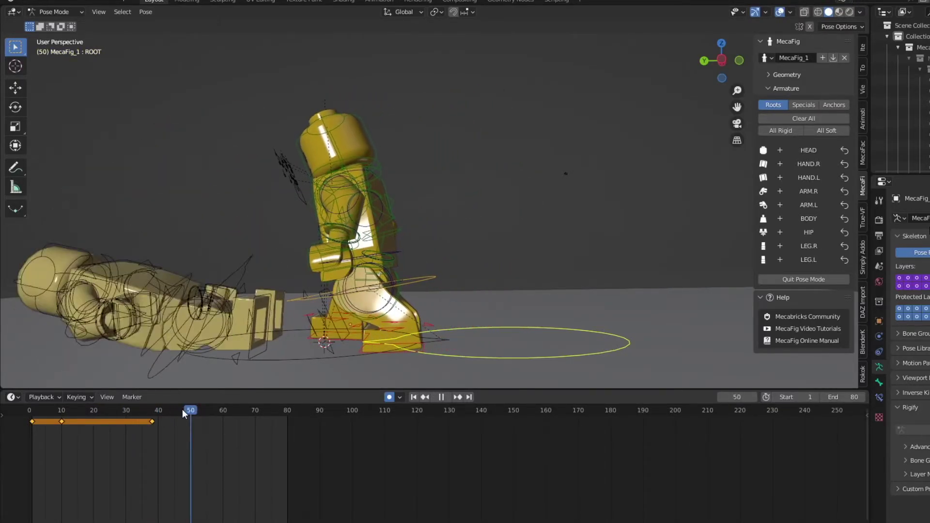
Step: Keyframe IK_Target_Leg.R at frame 38, preview the kick, then return to frame 11
left_click_drag(199, 412, 151, 414)
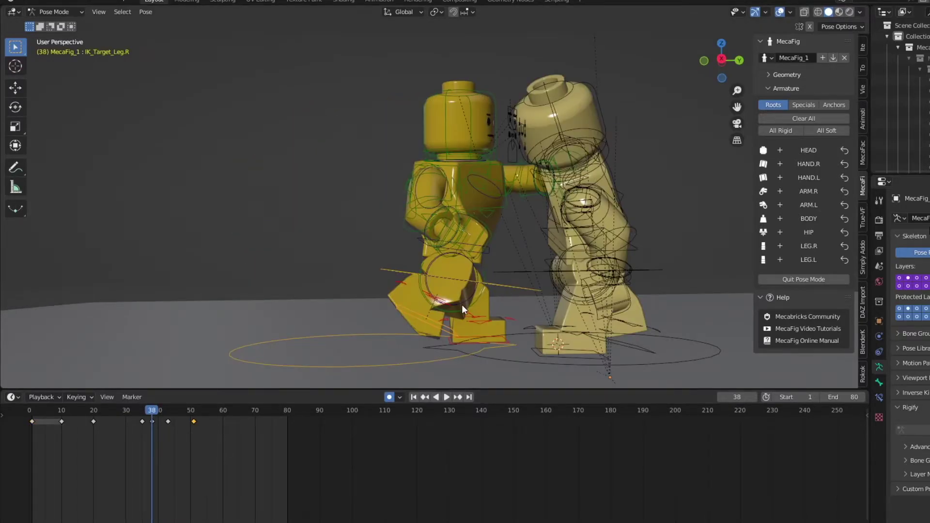
key("i")
key("space")
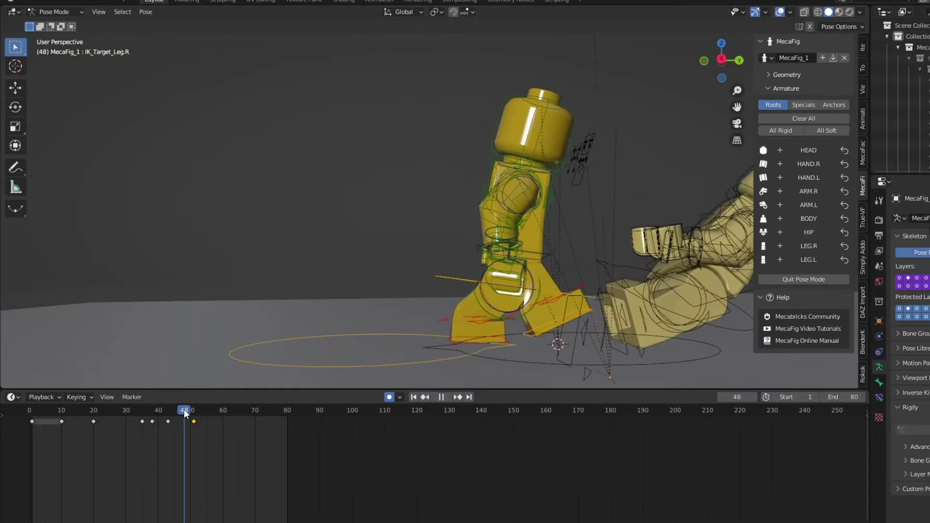
key("space")
left_click(61, 416)
left_click_drag(60, 413, 64, 414)
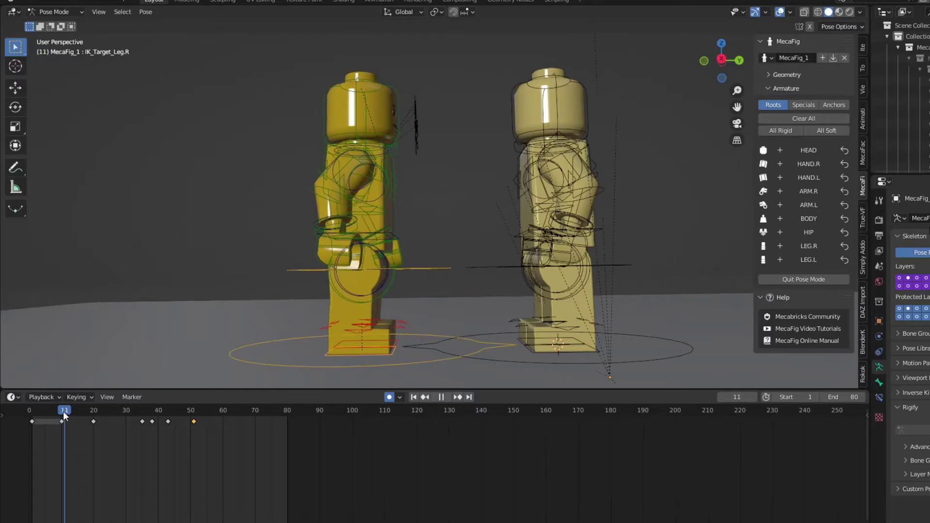
Step: Select MecaFig_2, enter Pose Mode, and select all its bones
key("ctrl+Tab")
left_click(584, 163)
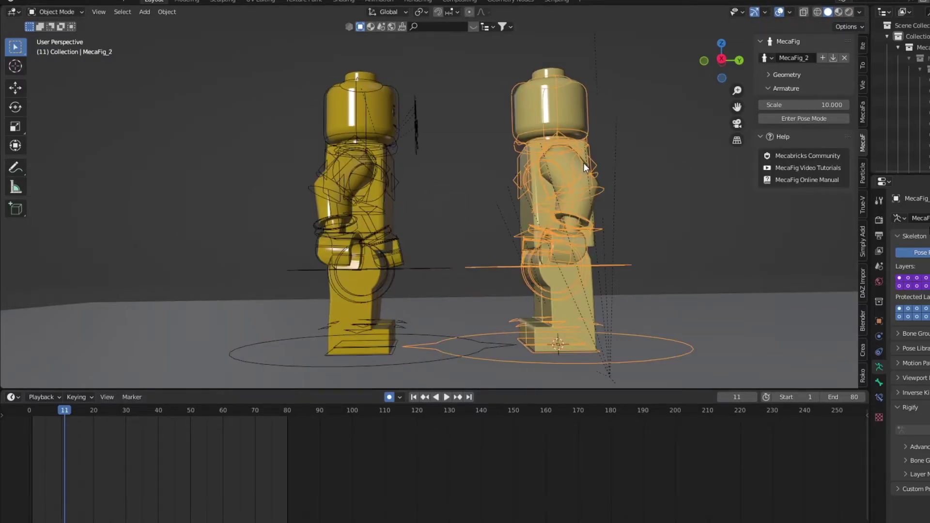
key("ctrl+Tab")
key("a")
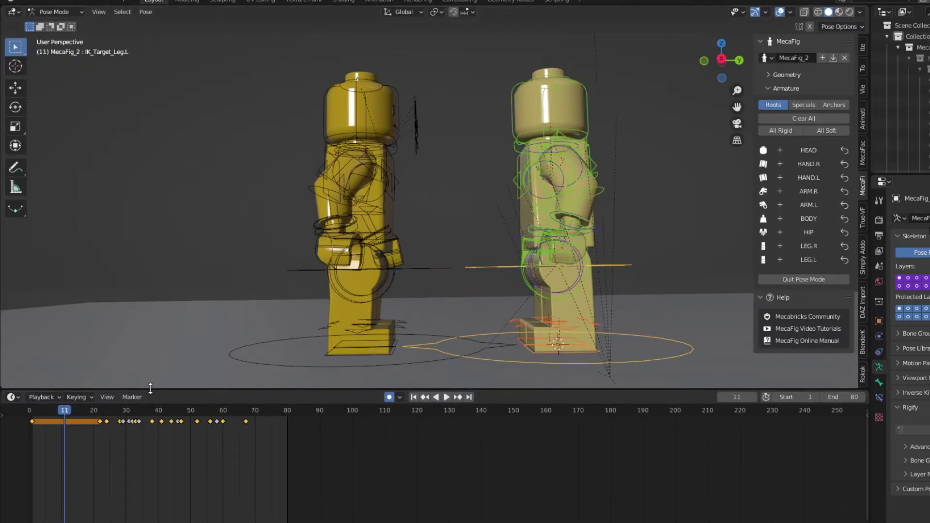
Step: Pick MecaFig_2's FK_BodyUp and scrub from frame 20 to 31 around the punch impact
left_click_drag(67, 412, 107, 412)
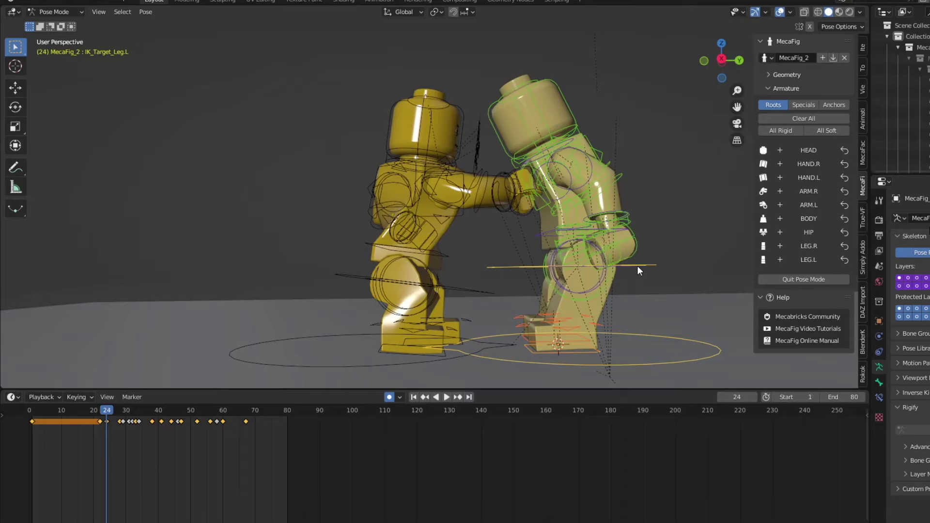
scroll(638, 270, "up", 3)
left_click(581, 227)
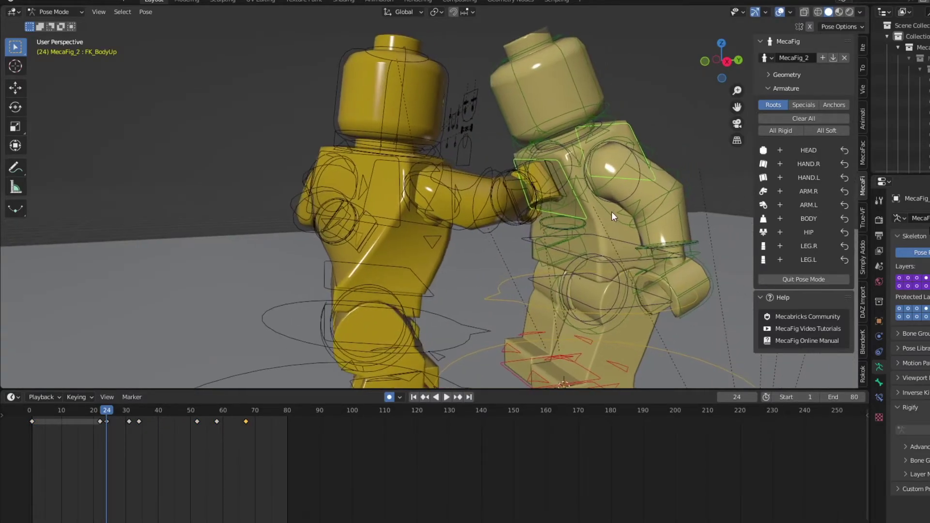
middle_click_drag(640, 233, 560, 218, "shift")
left_click(111, 410)
left_click_drag(113, 411, 124, 411)
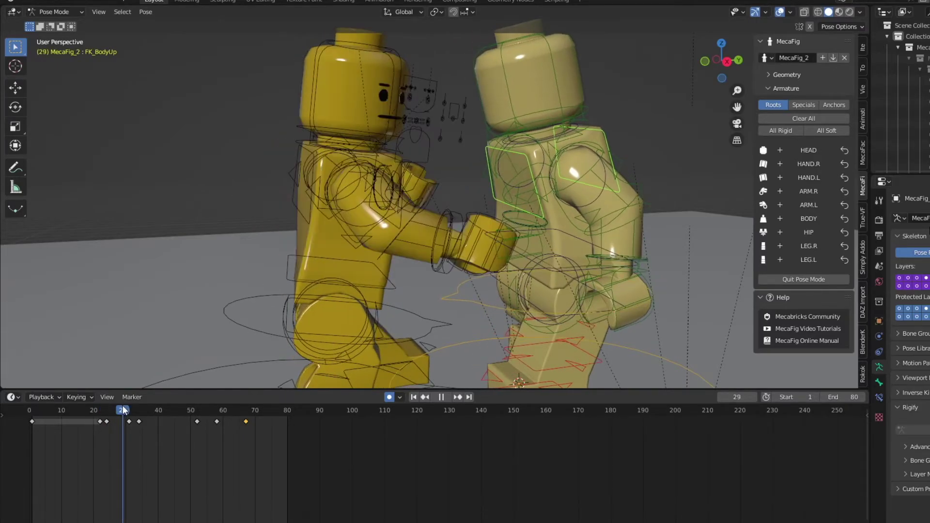
left_click_drag(124, 411, 199, 422)
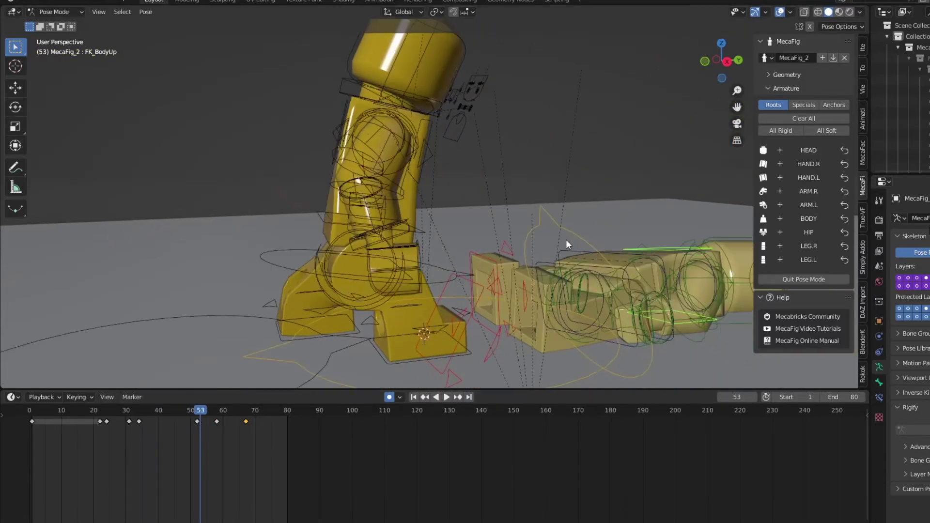
middle_click_drag(567, 244, 291, 214, "shift")
scroll(565, 274, "up", 3)
left_click(196, 413)
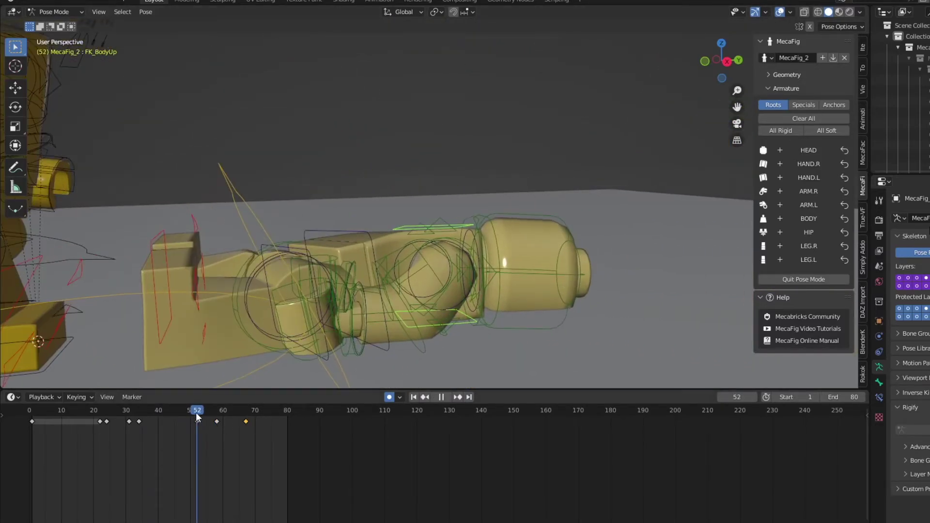
left_click_drag(195, 412, 217, 417)
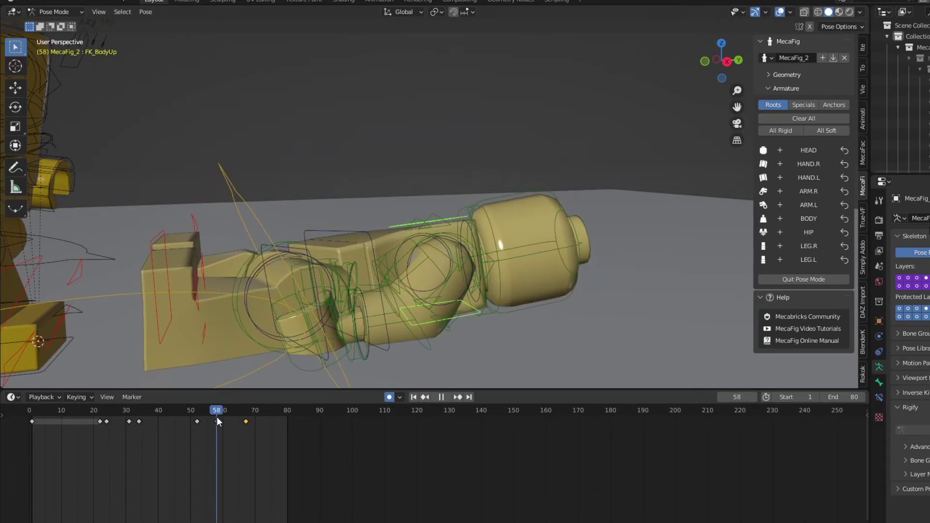
left_click_drag(216, 416, 242, 415)
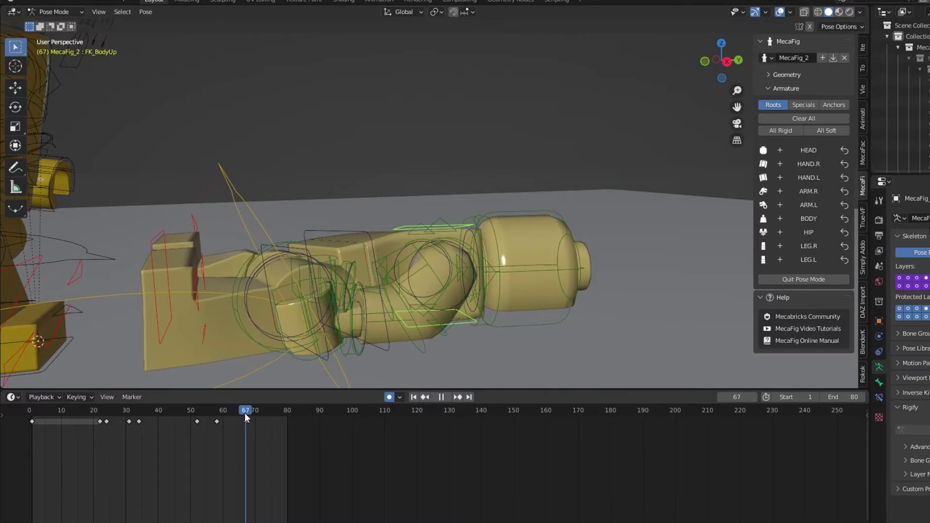
left_click_drag(243, 412, 245, 413)
scroll(477, 273, "down", 2)
scroll(446, 256, "down", 2)
middle_click_drag(446, 256, 565, 309, "shift")
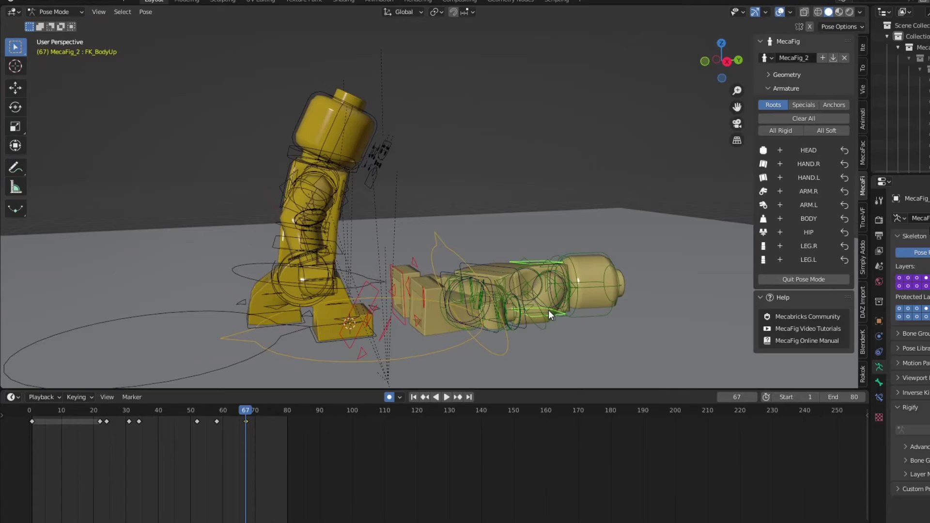
left_click(33, 412)
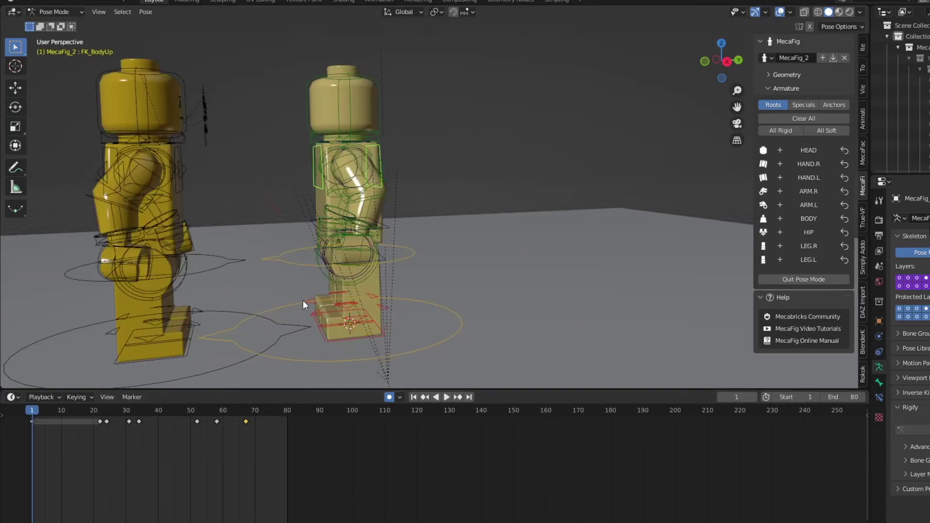
key("space")
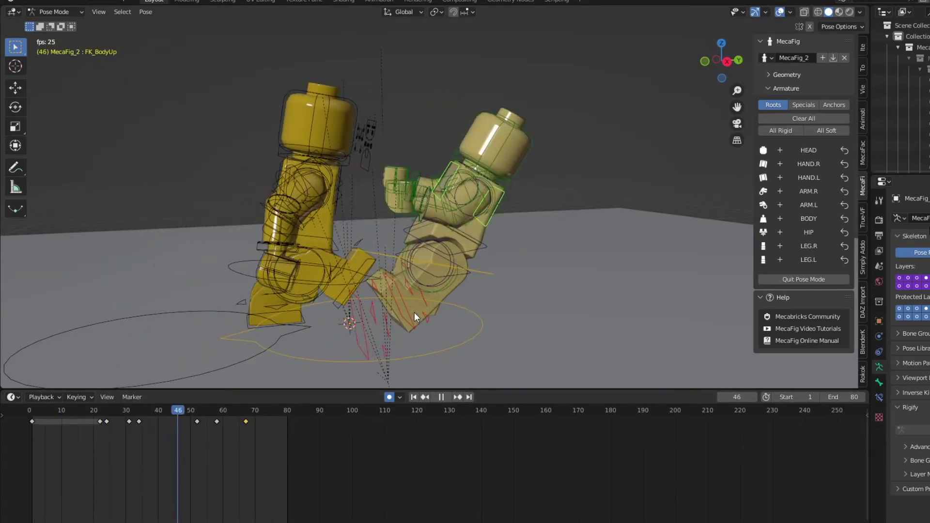
key("space")
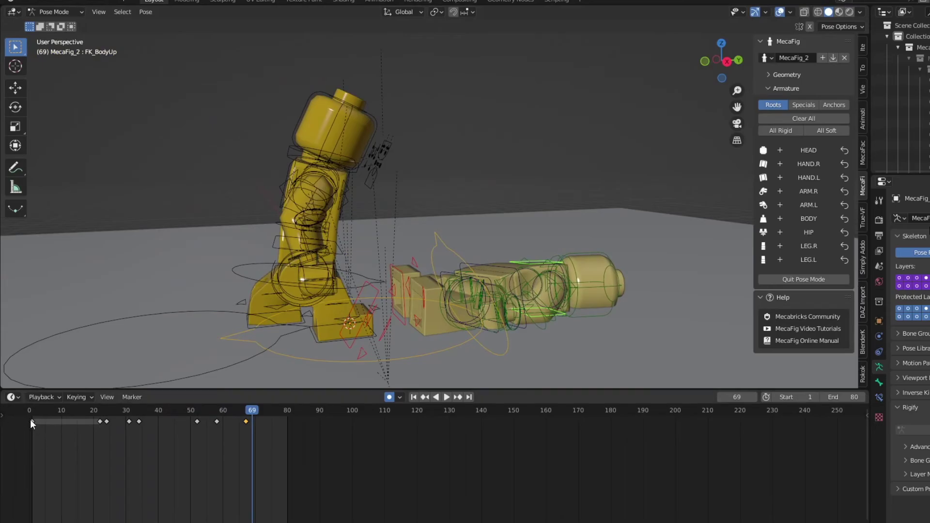
left_click(31, 419)
key("space")
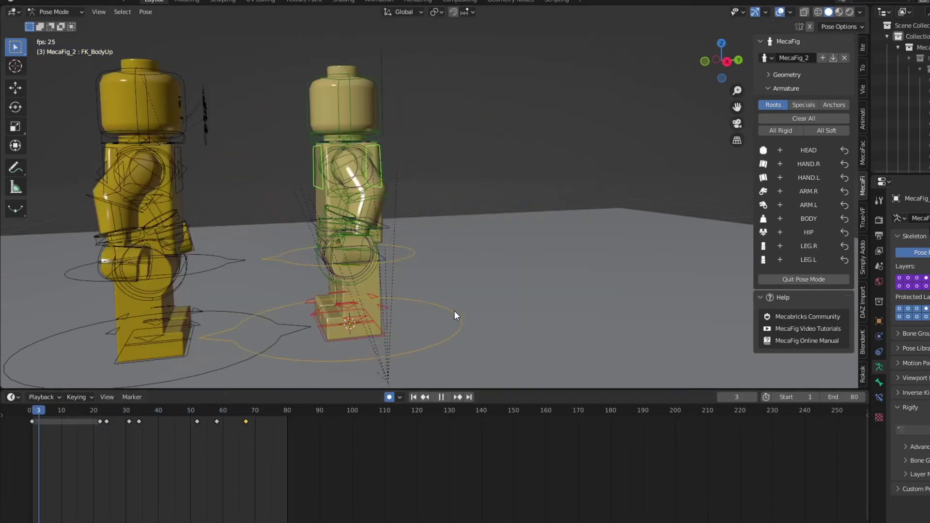
key("space")
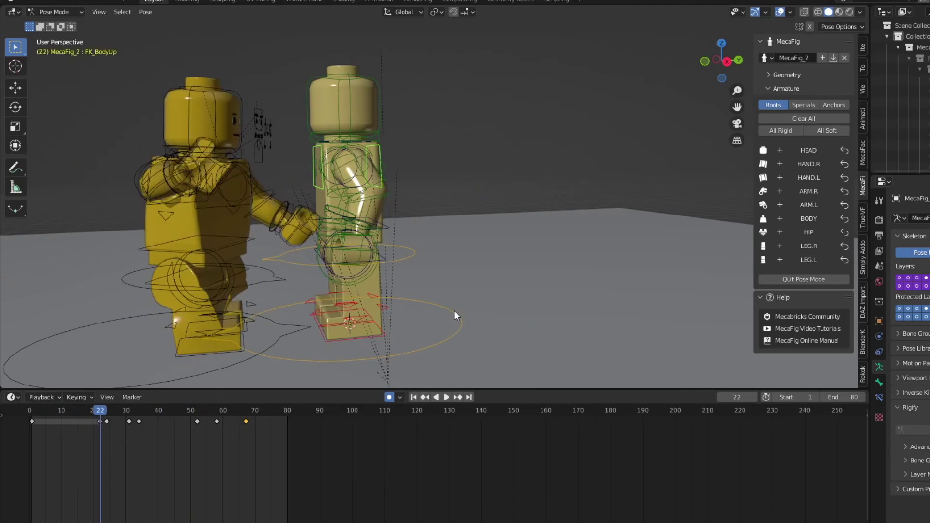
scroll(469, 231, "down", 2)
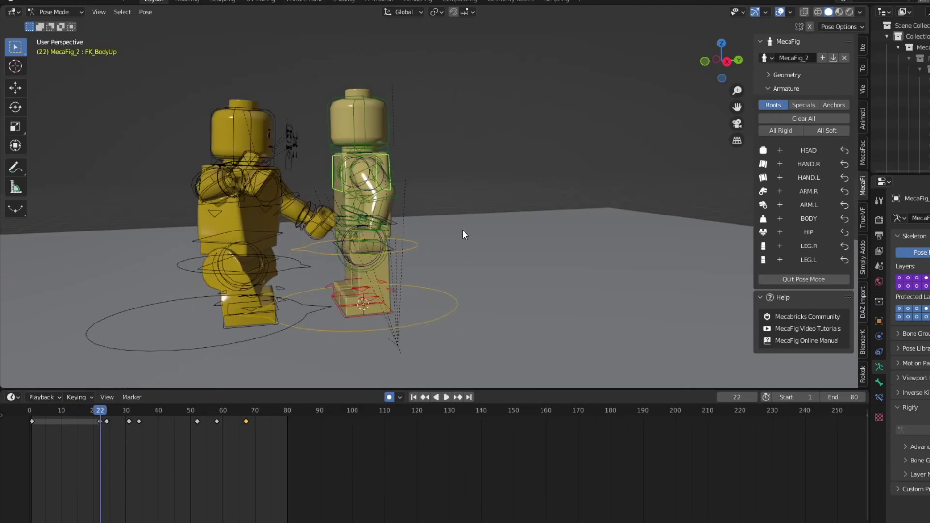
middle_click_drag(433, 229, 535, 271, "shift")
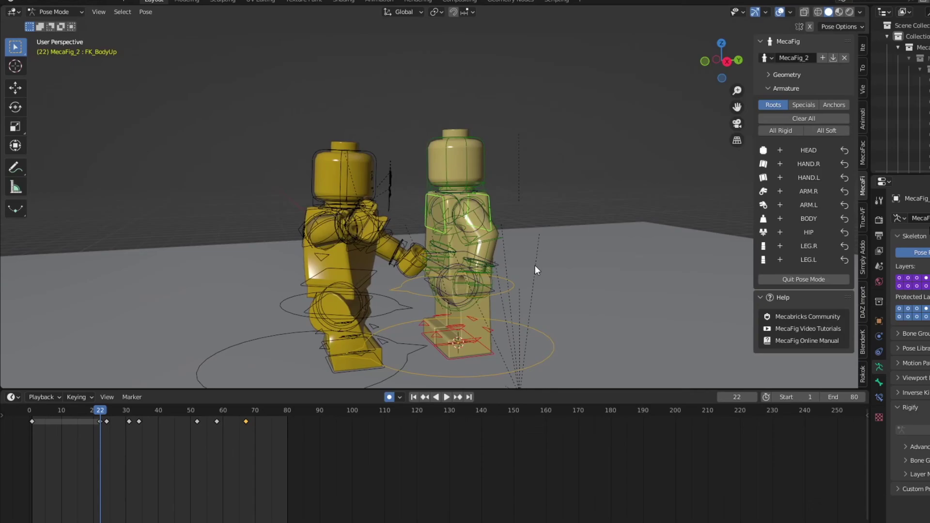